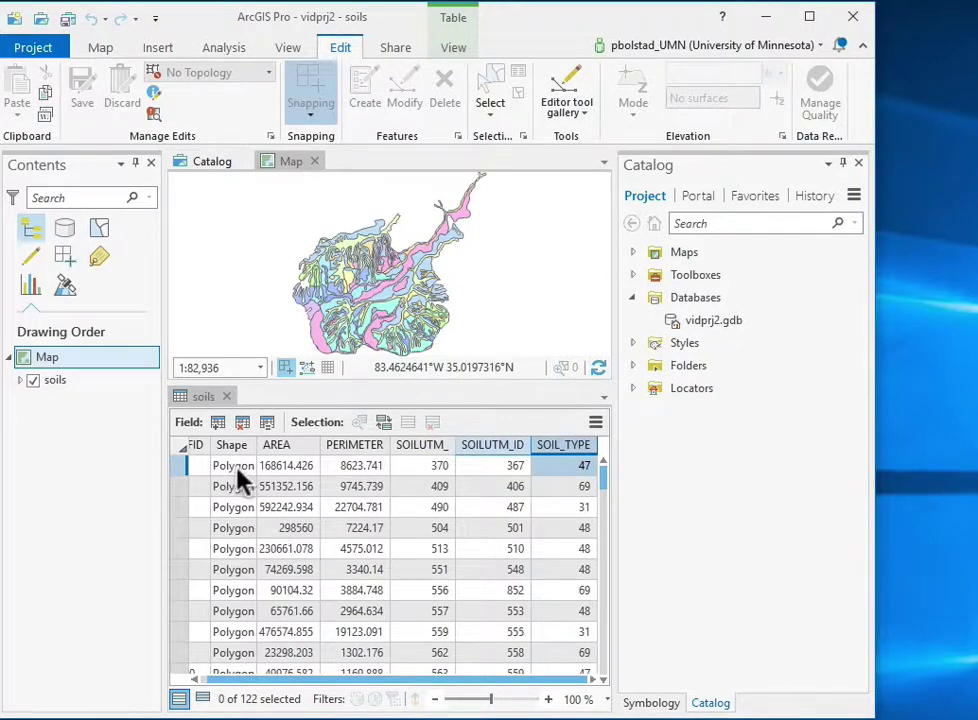
Scroll the soils table left to FID and narrow the PERIMETER column.
click(194, 680)
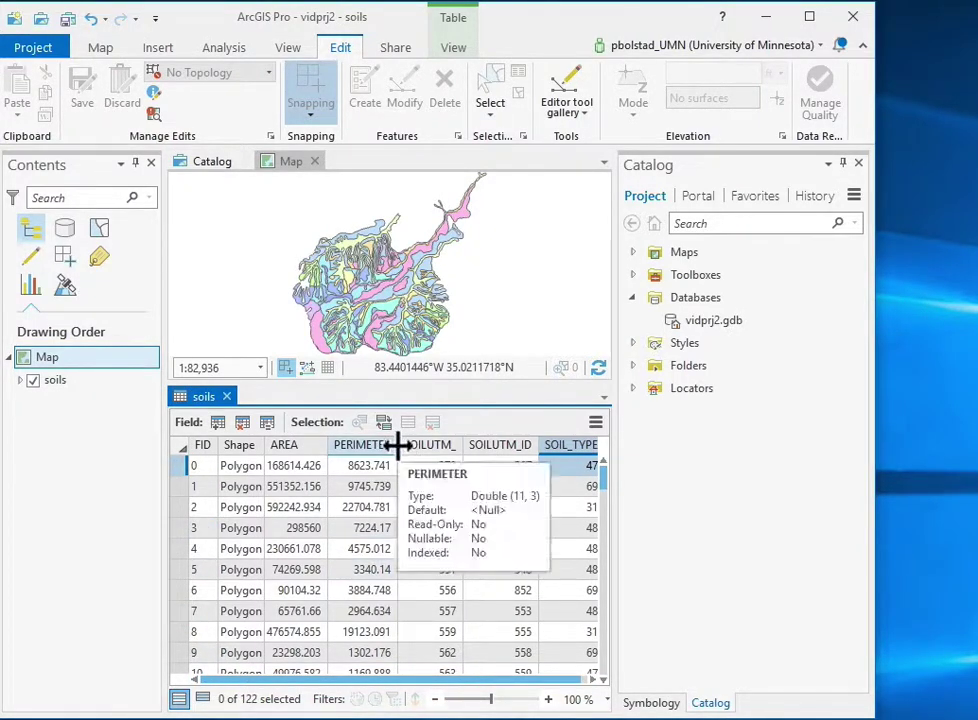
drag(398, 444, 355, 450)
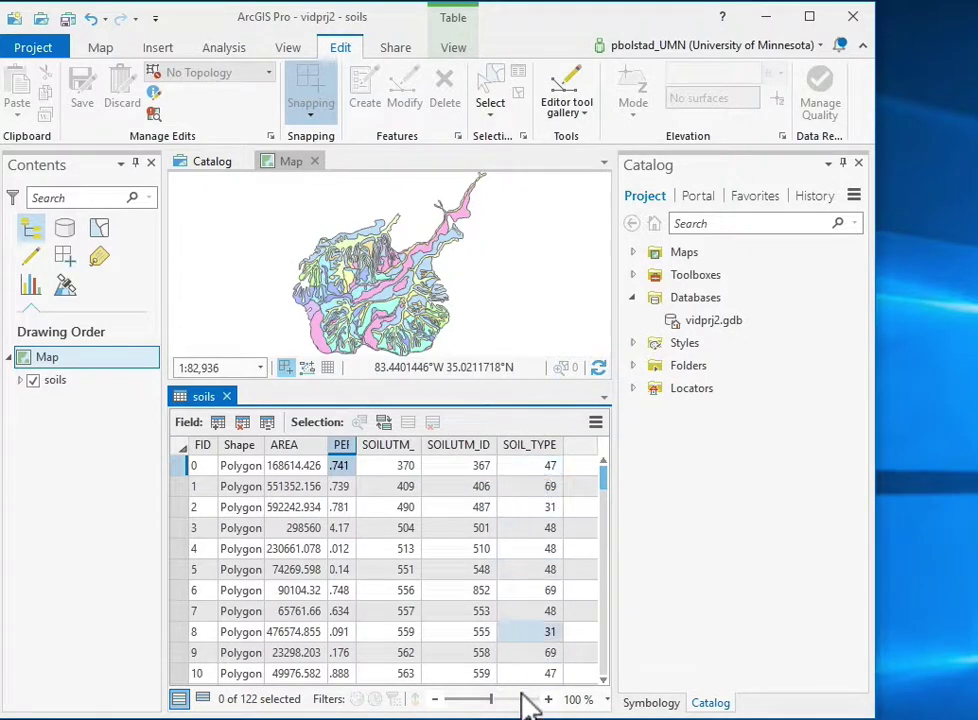
mouse_move(548, 466)
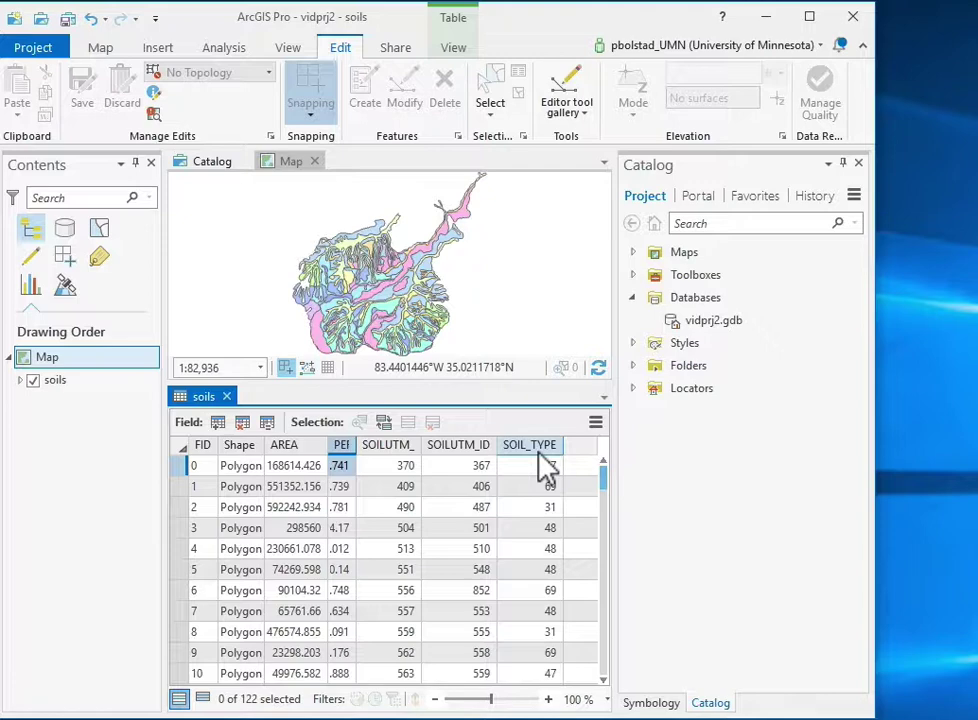
click(595, 423)
click(505, 493)
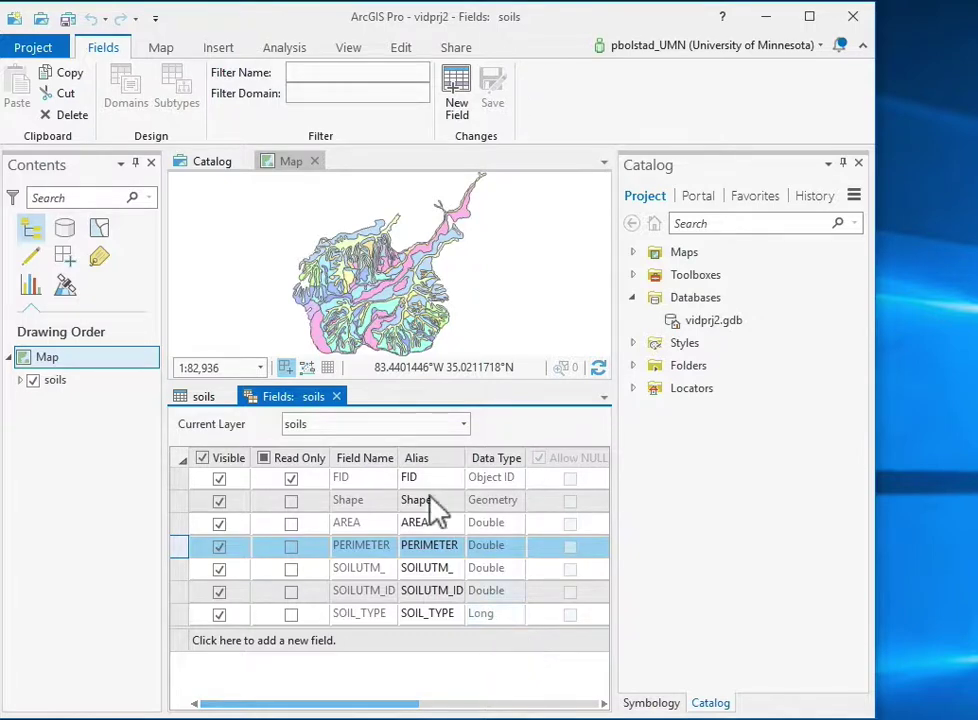
click(337, 397)
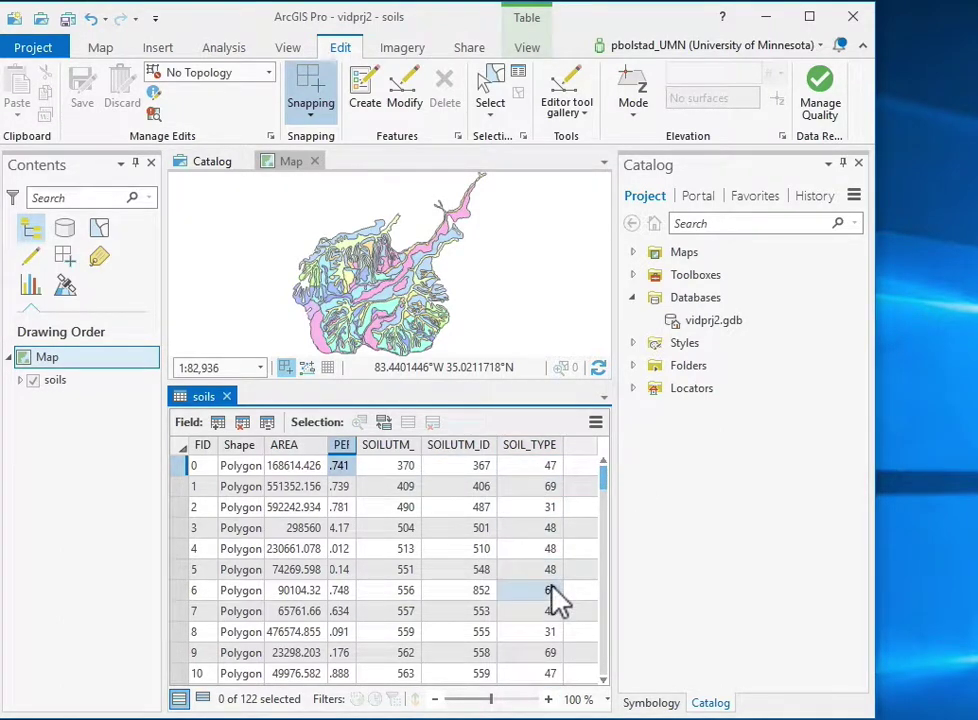
Run New > Table on vidprj2.gdb with the table name soilprops.
right_click(673, 322)
mouse_move(704, 362)
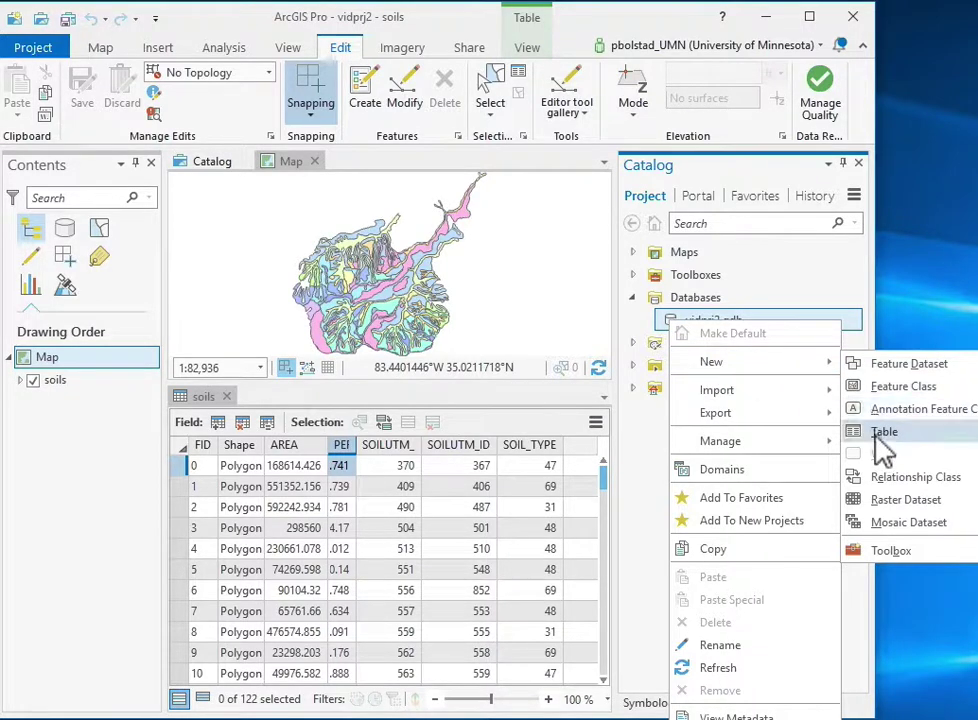
click(864, 434)
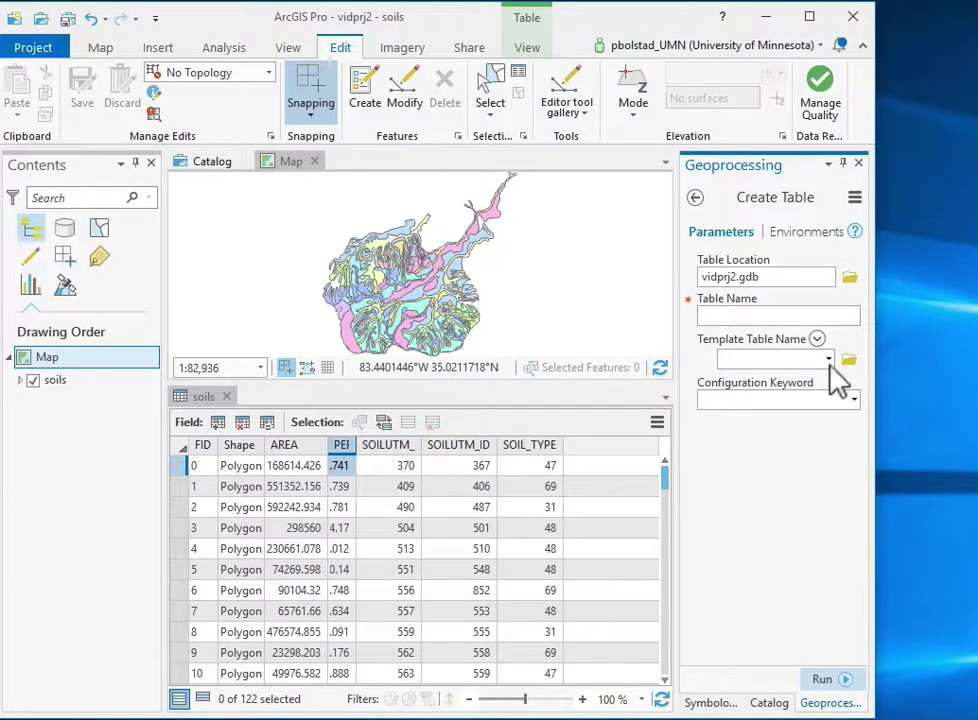
click(770, 318)
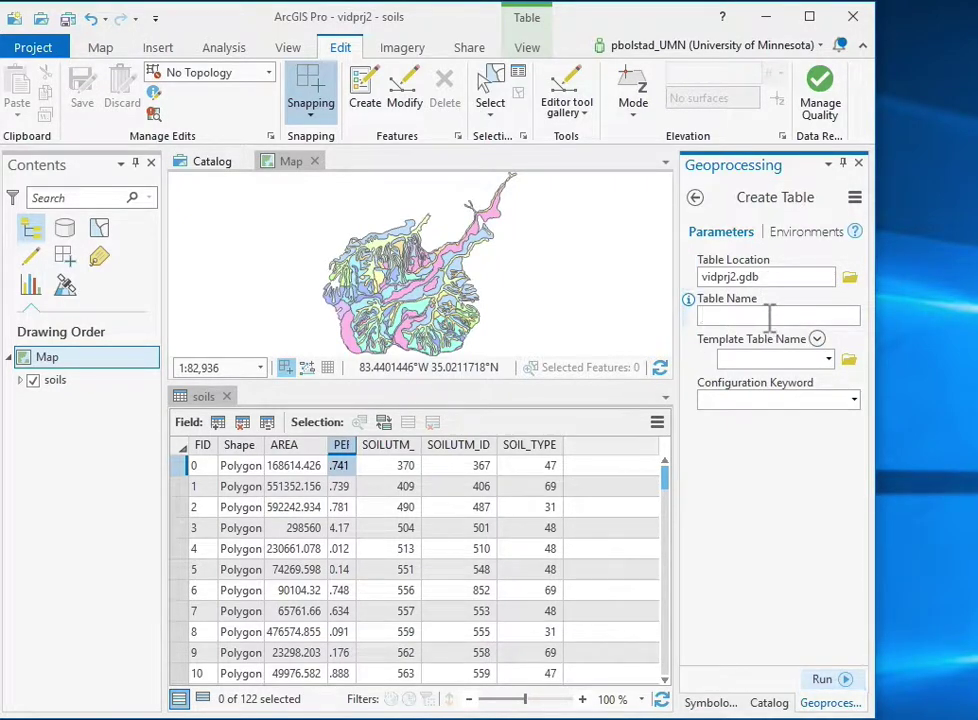
text(soilprops)
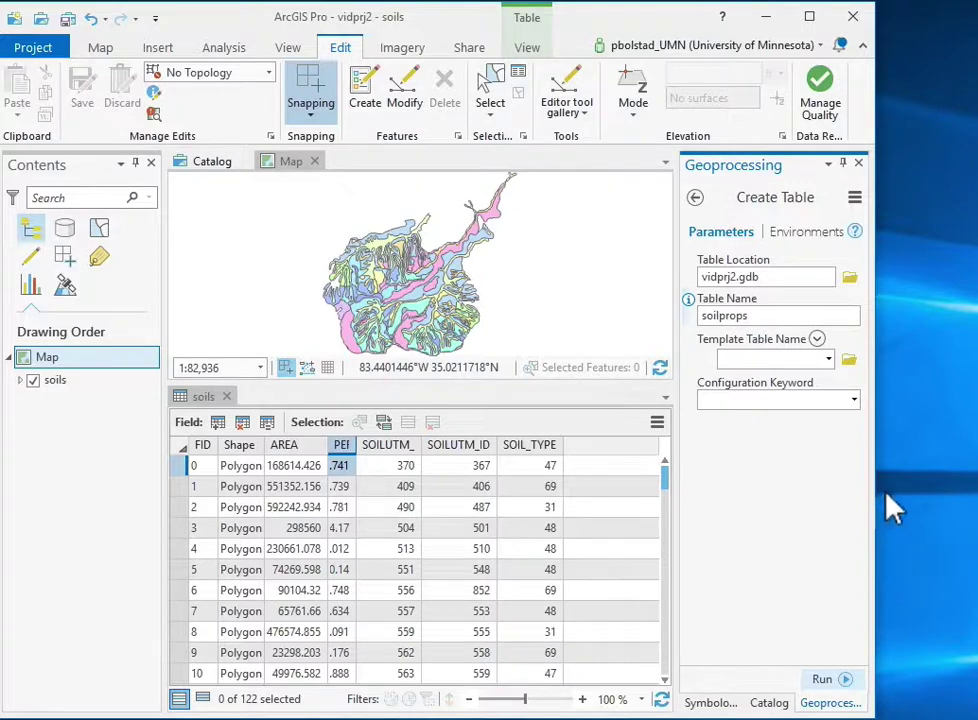
click(834, 680)
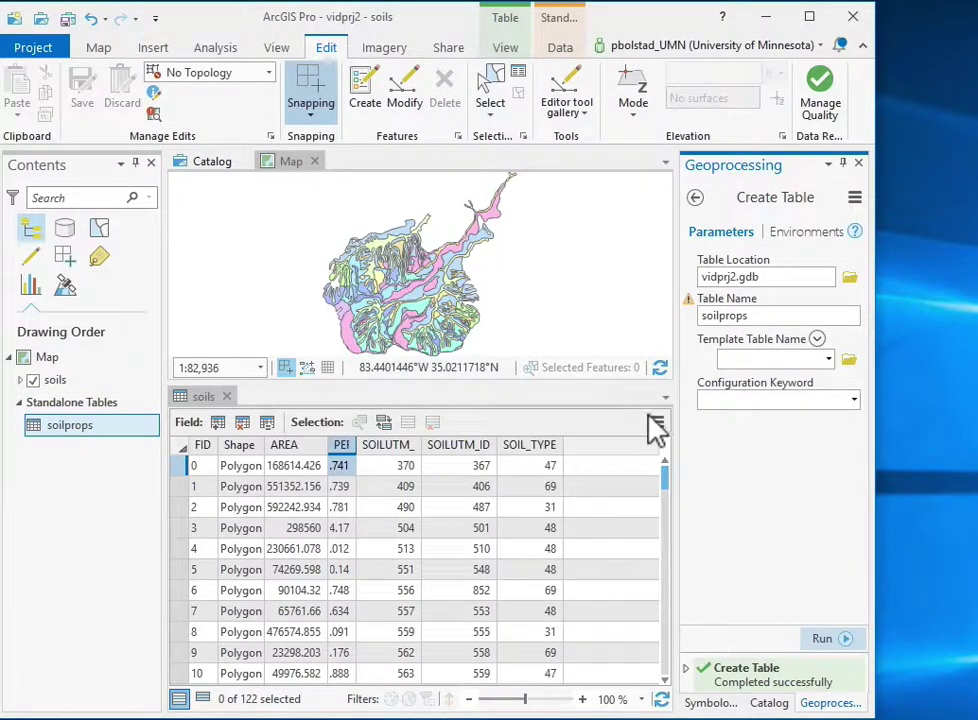
Open the soilprops table from Contents and switch it to Fields View.
right_click(85, 428)
click(95, 463)
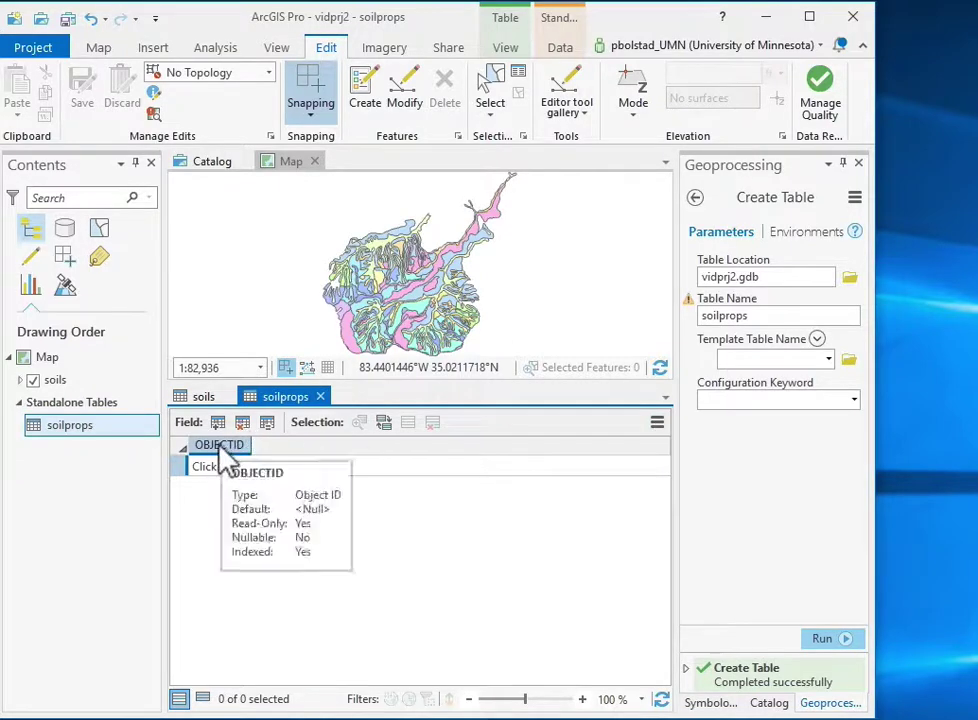
click(657, 423)
click(536, 492)
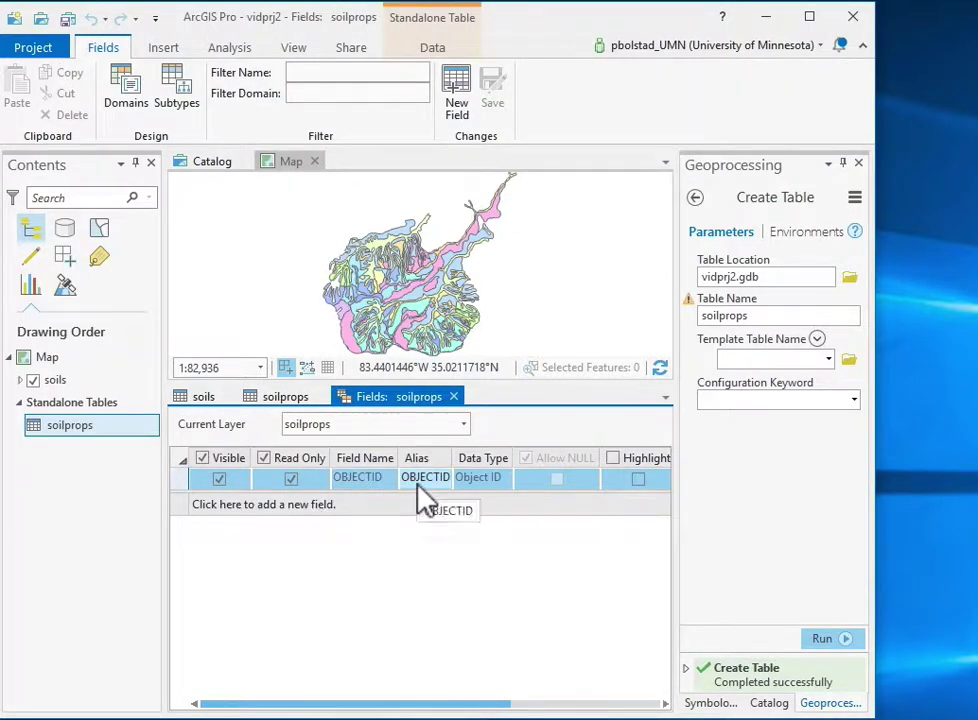
Add a soil_type field and a Name field of type Text with length 10.
click(343, 512)
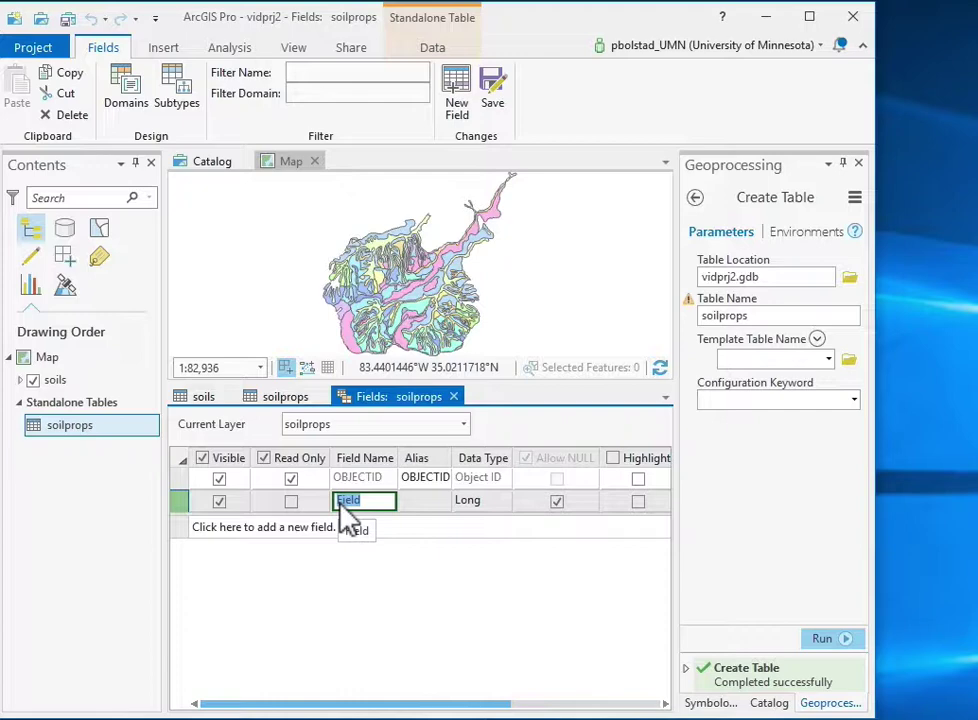
text(soil_type)
click(318, 540)
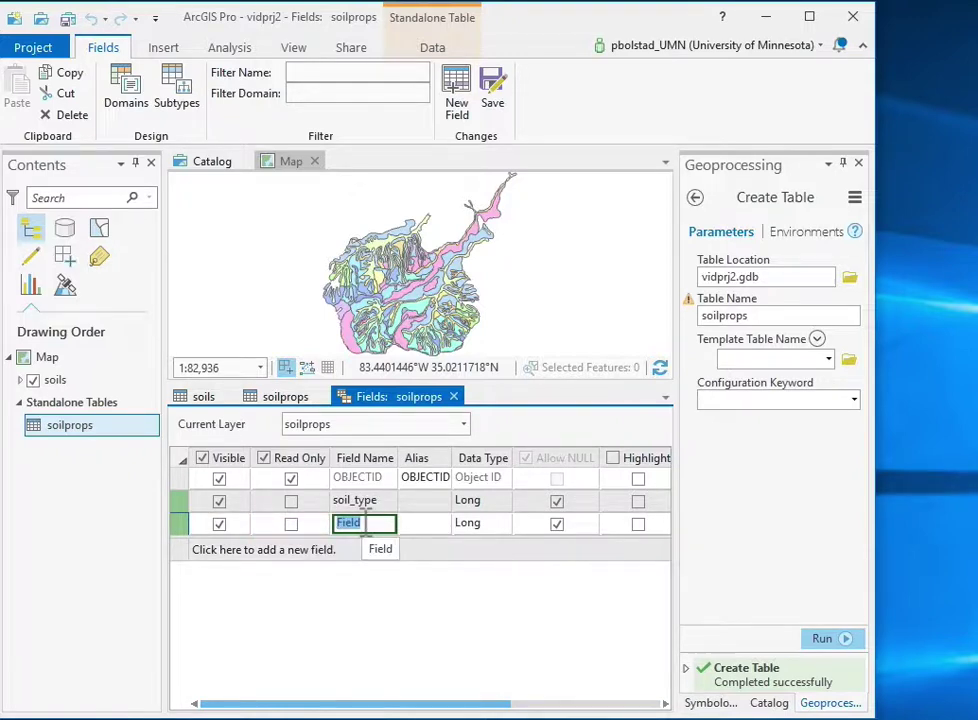
text(Name)
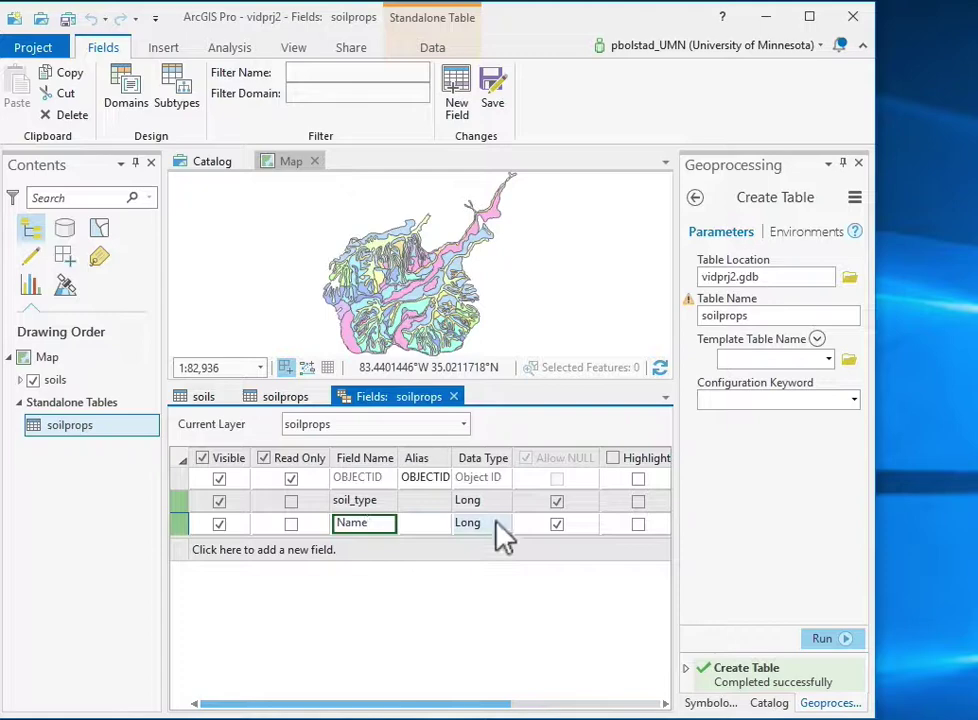
click(509, 536)
click(494, 635)
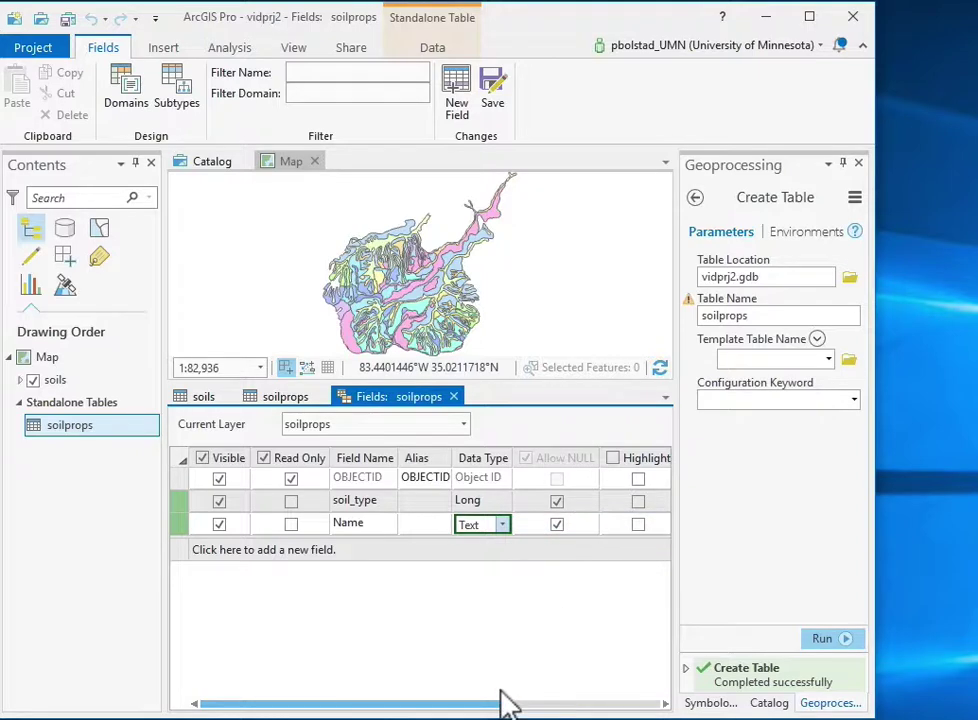
drag(509, 707, 716, 703)
click(652, 522)
click(652, 522)
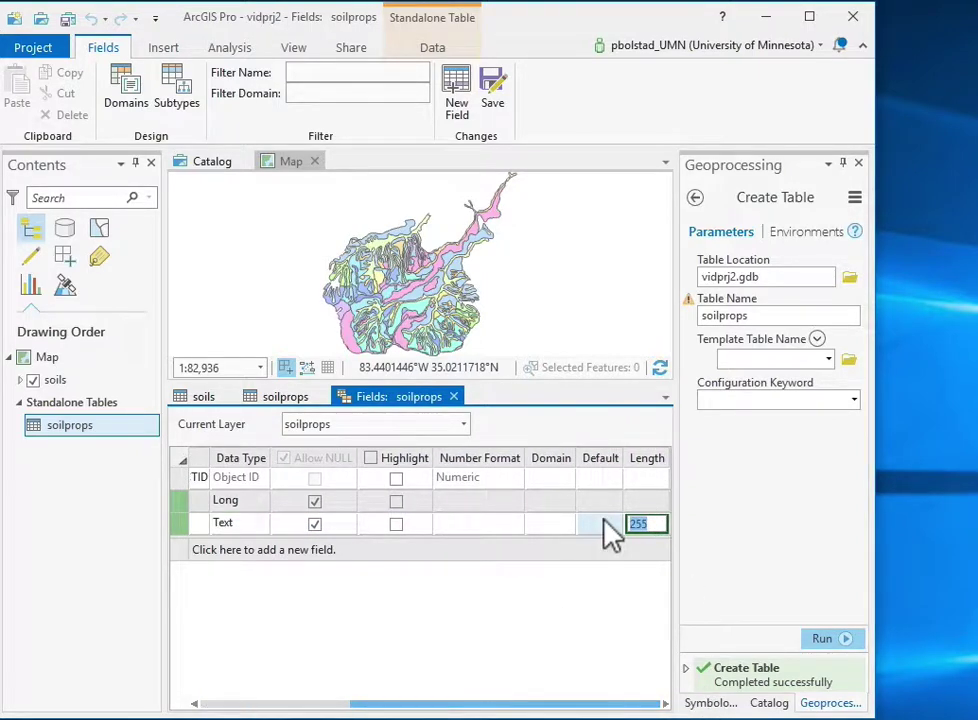
text(10)
Add Ferclass and Drainclass as Double fields and save the field changes.
click(242, 550)
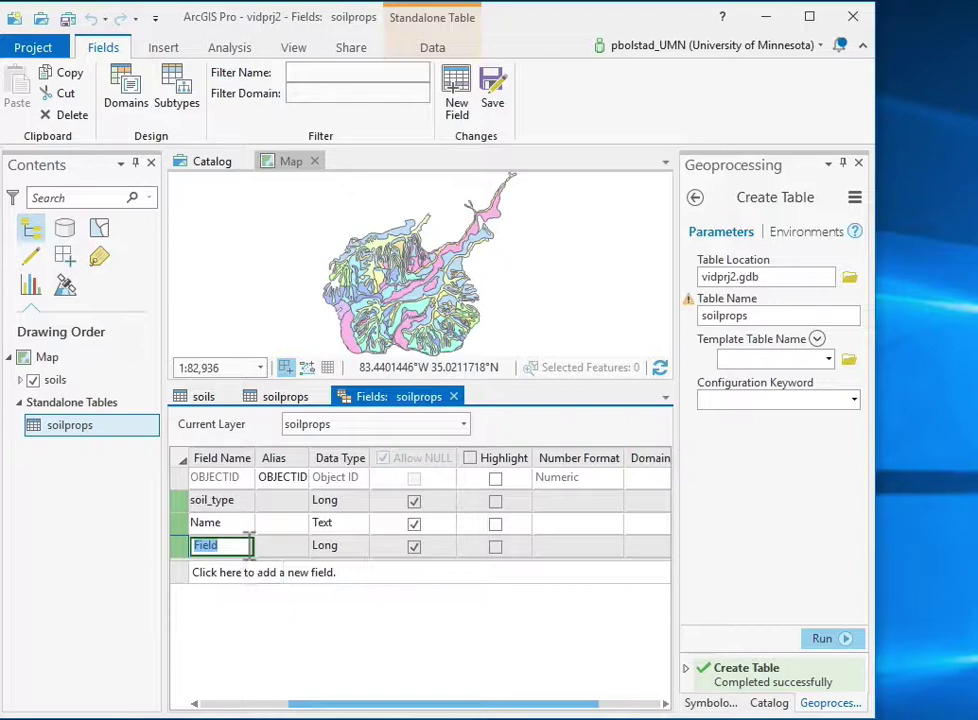
text(Ferclass)
click(336, 576)
text(Drainclass)
key(Return)
click(363, 550)
click(342, 622)
click(364, 576)
click(364, 576)
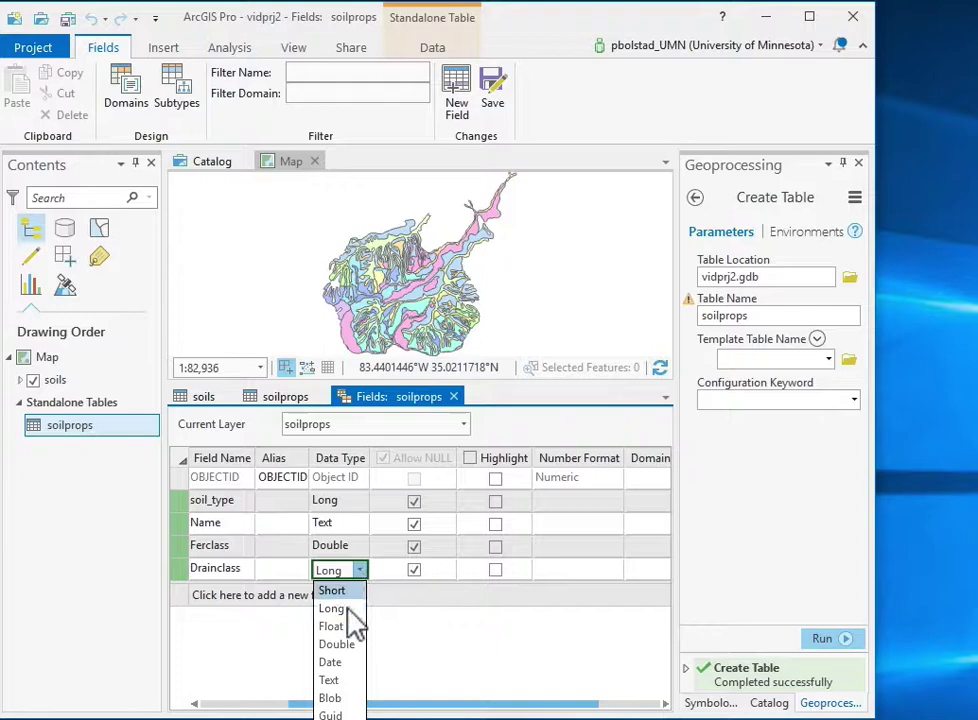
click(349, 647)
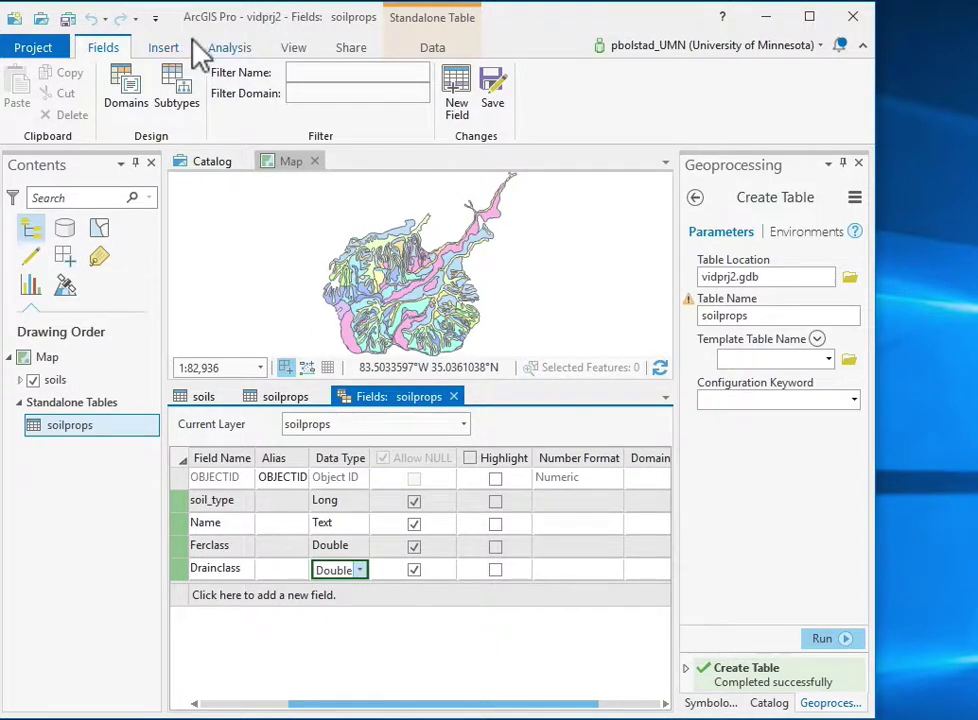
click(497, 100)
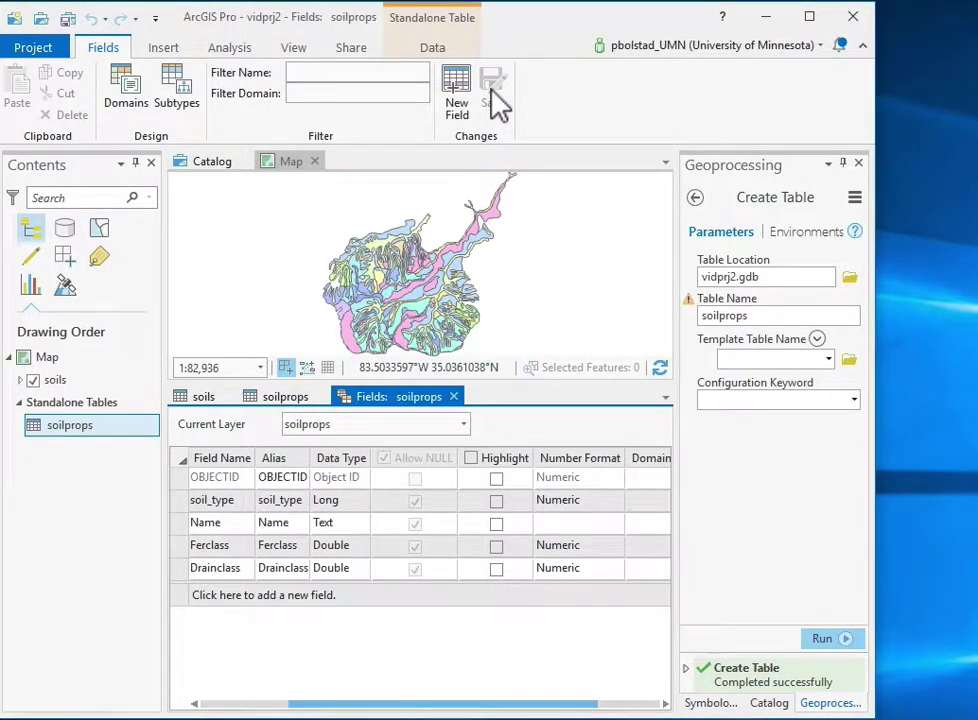
Close Fields view, narrow the Name column, and enter the record 18, Eve, 4, 90.
click(453, 397)
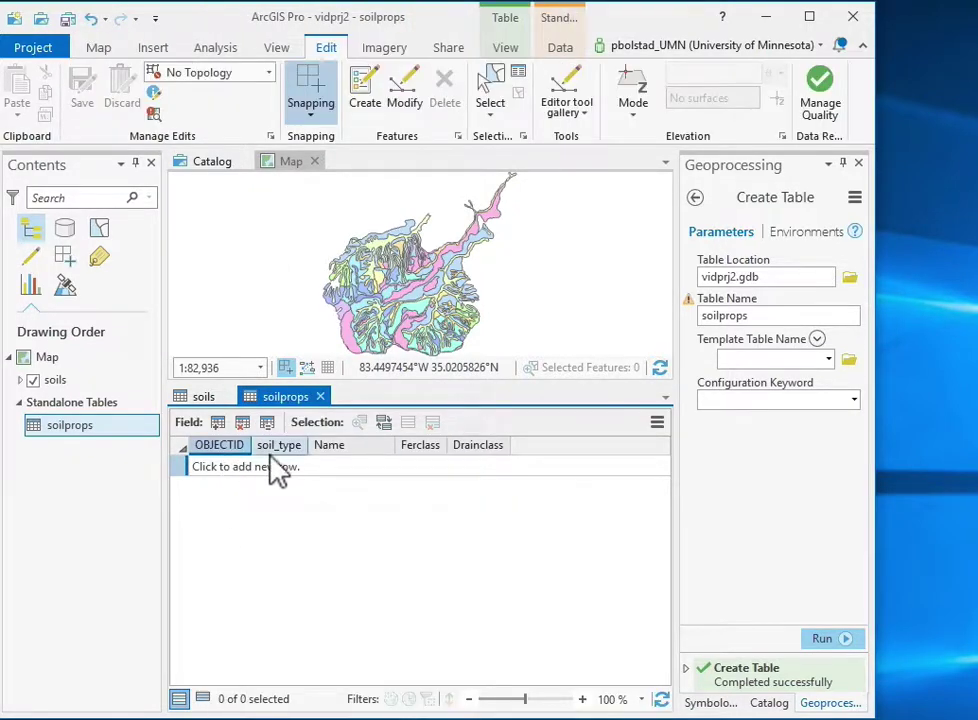
mouse_move(408, 447)
drag(397, 445, 372, 447)
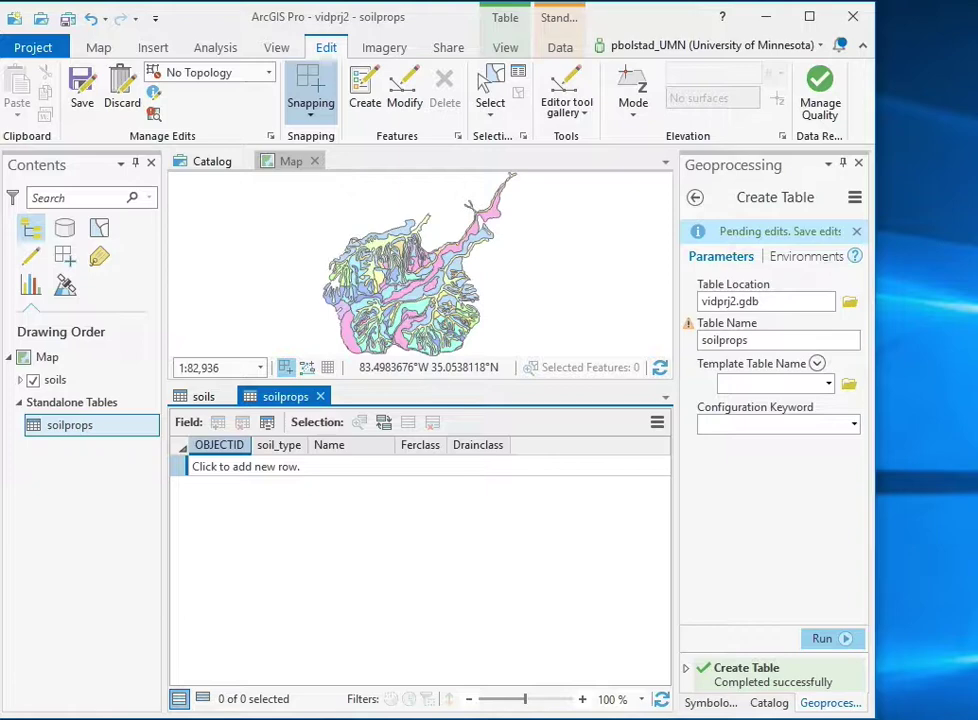
click(274, 467)
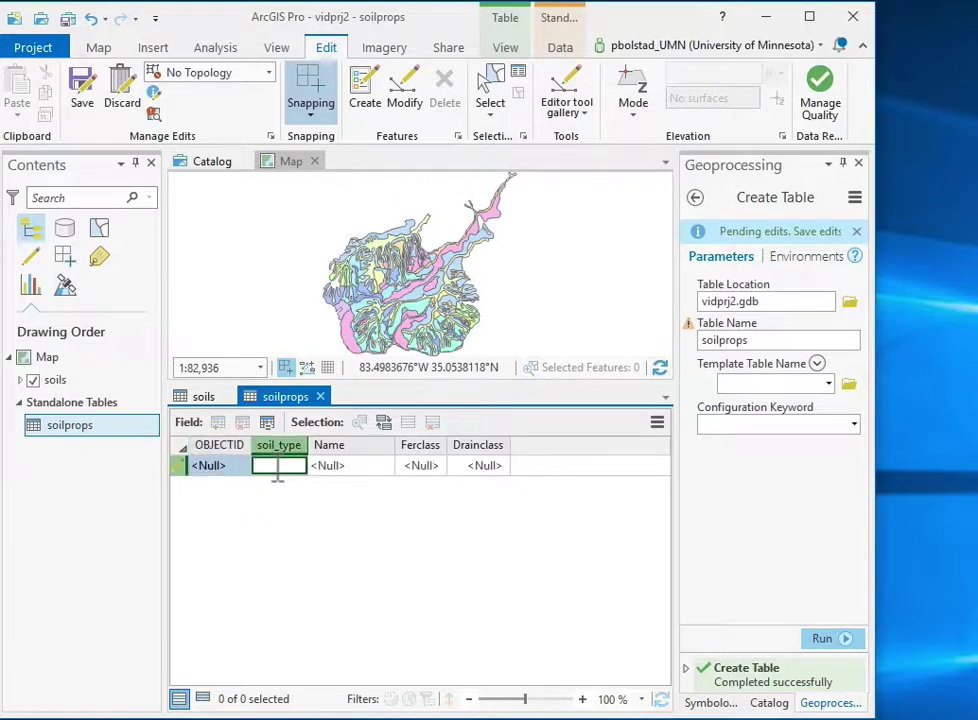
text(18)
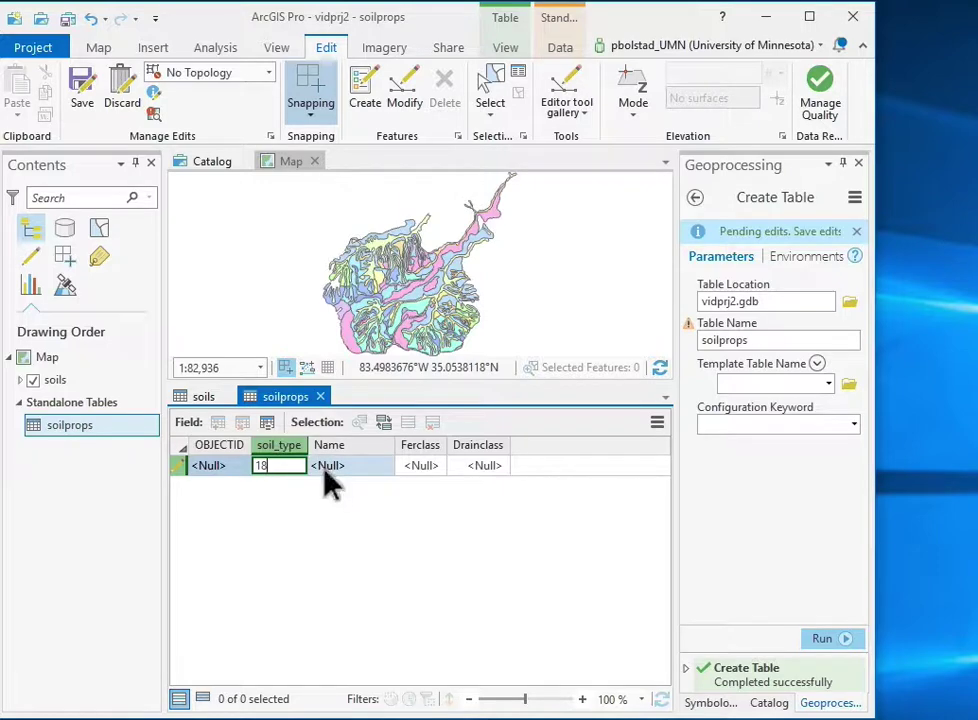
click(325, 468)
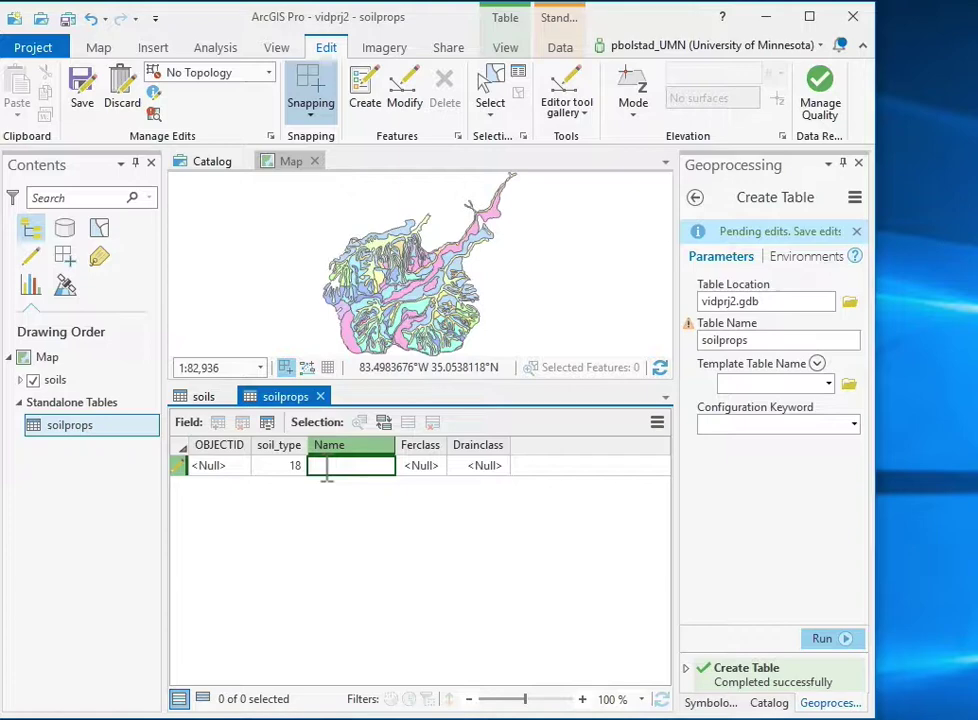
text(Eve)
click(436, 465)
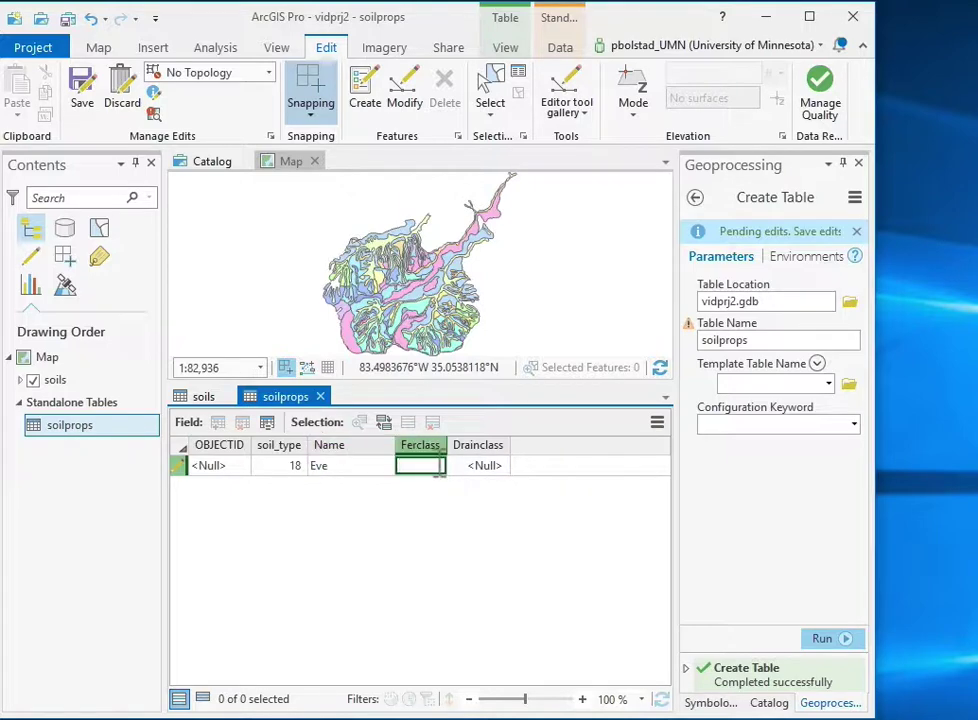
text(4)
click(493, 466)
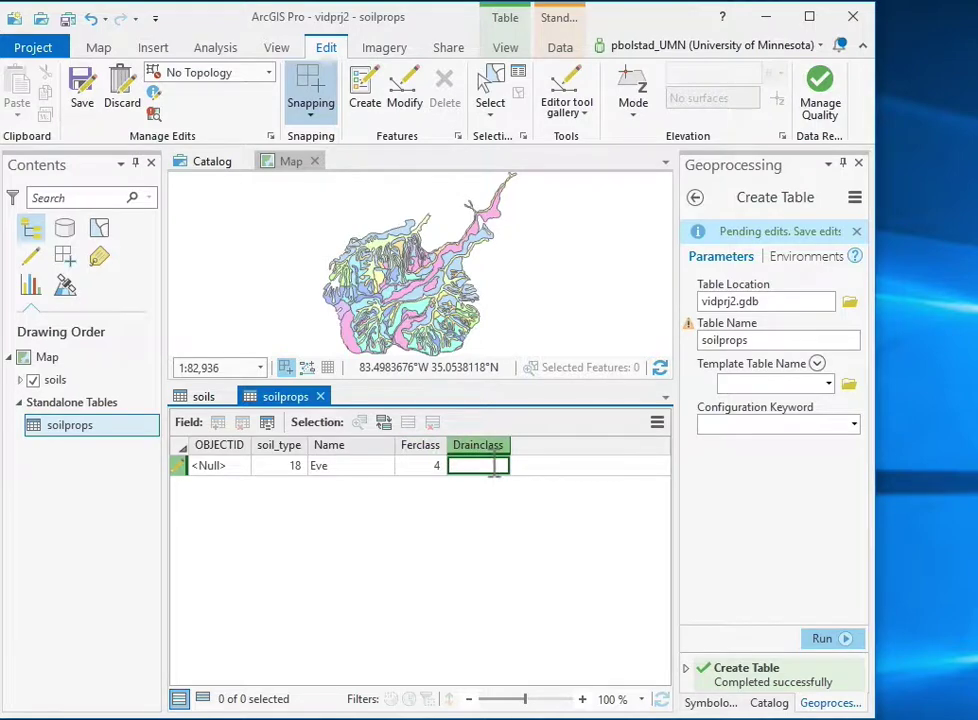
text(90)
click(509, 490)
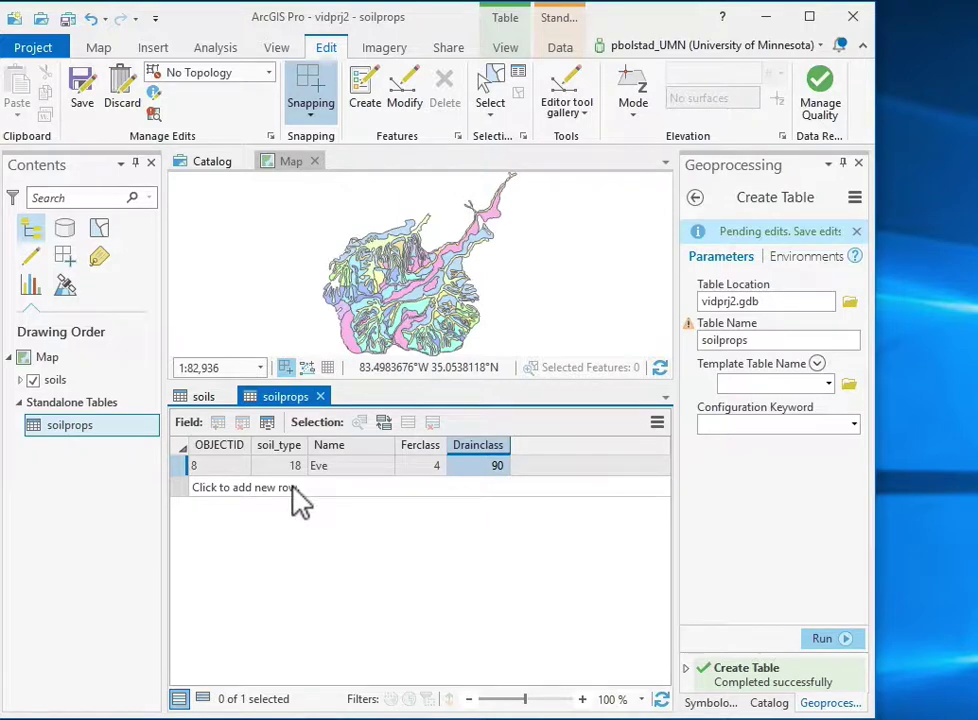
Enter the second record: soil_type 19, Name Cecil, Ferclass 3, Drainclass 40.
click(265, 487)
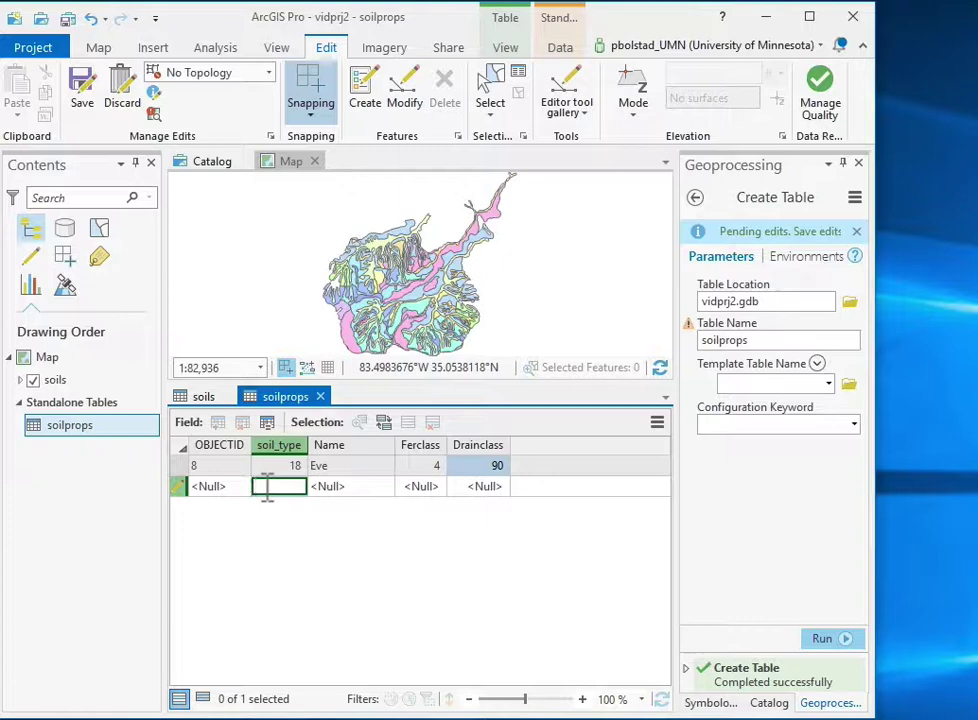
text(19)
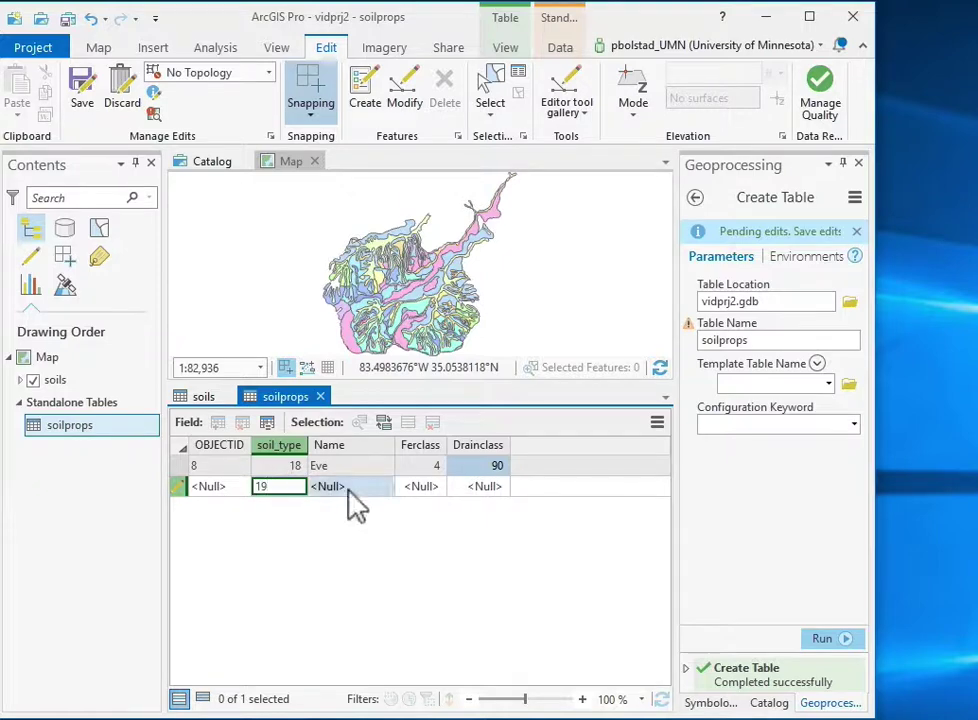
click(349, 489)
text(Ce)
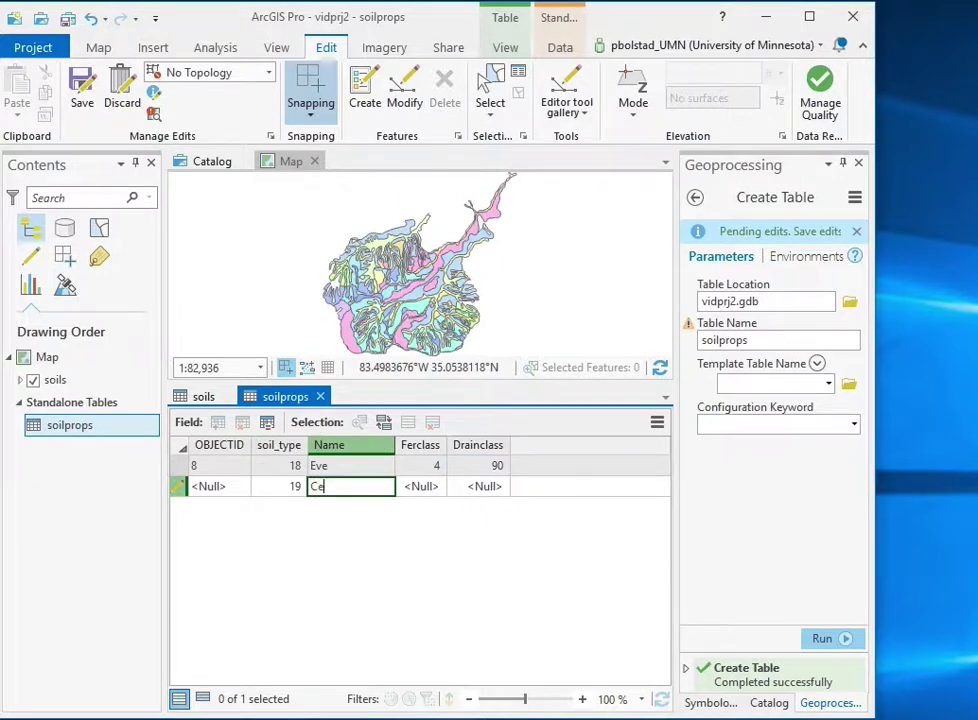
text(cil)
click(427, 486)
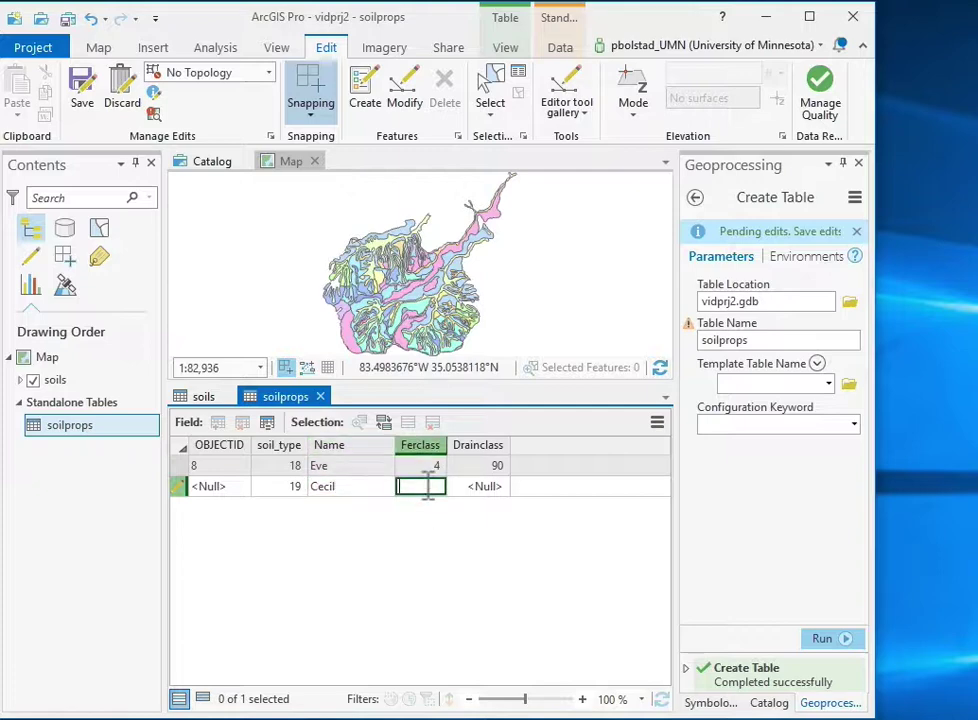
text(3)
click(485, 487)
text(40)
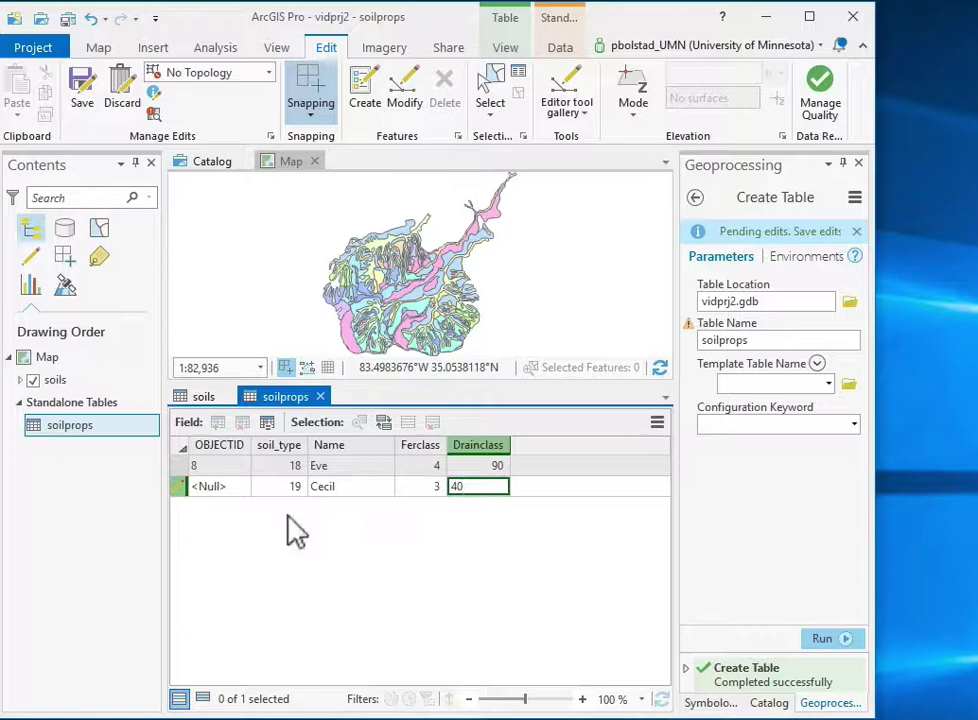
click(224, 492)
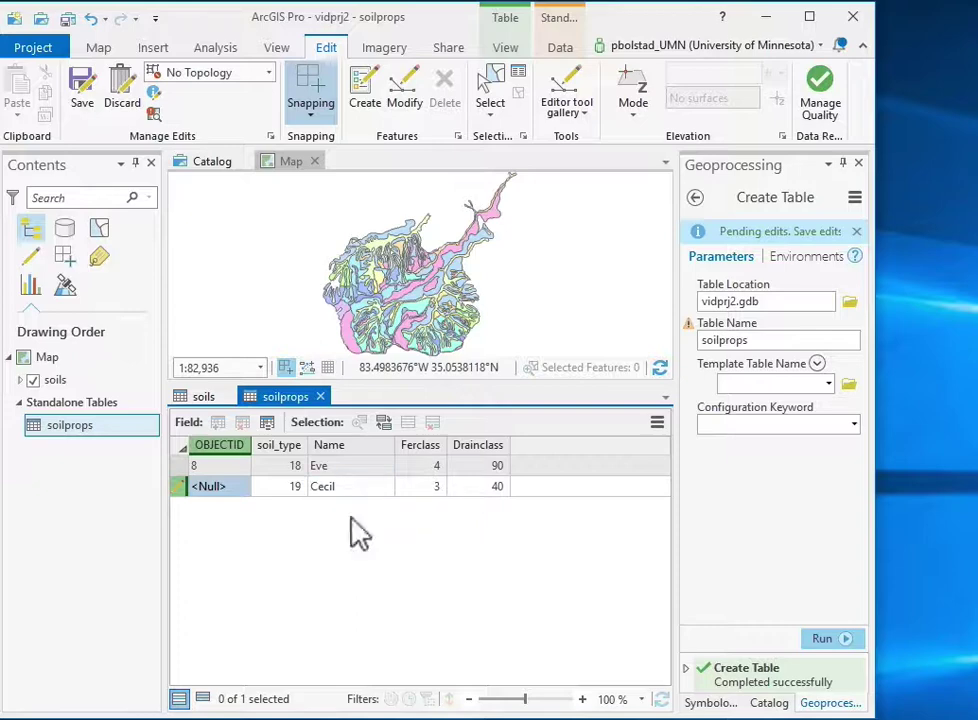
double_click(500, 486)
click(208, 487)
Save the soilprops edits with Yes, then return to the soils attribute table.
click(83, 92)
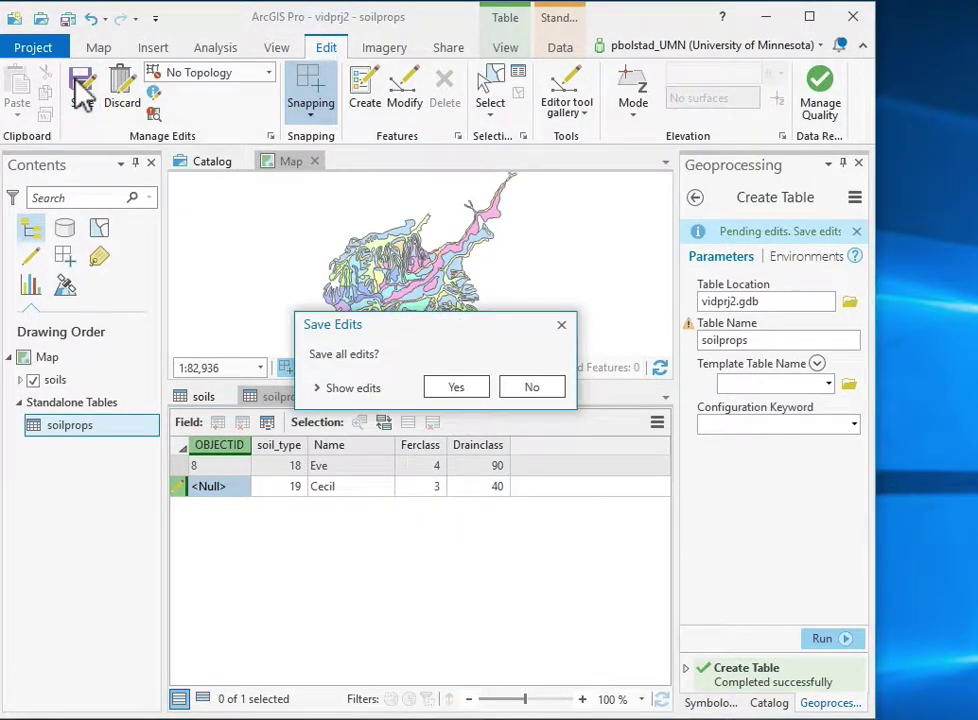
click(456, 387)
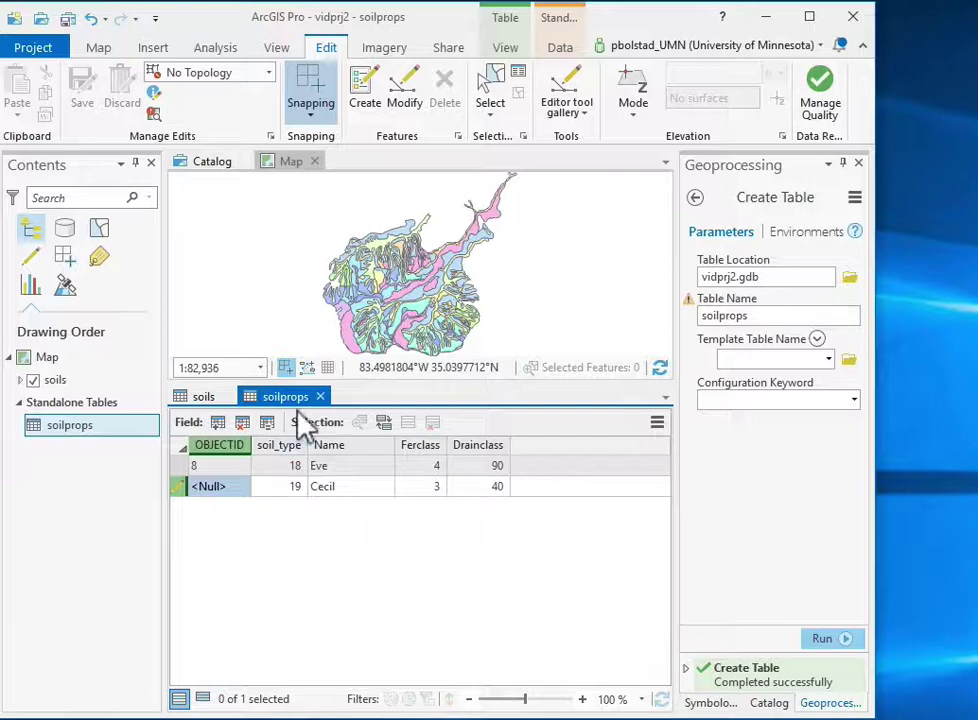
click(478, 445)
click(327, 465)
click(287, 466)
click(332, 546)
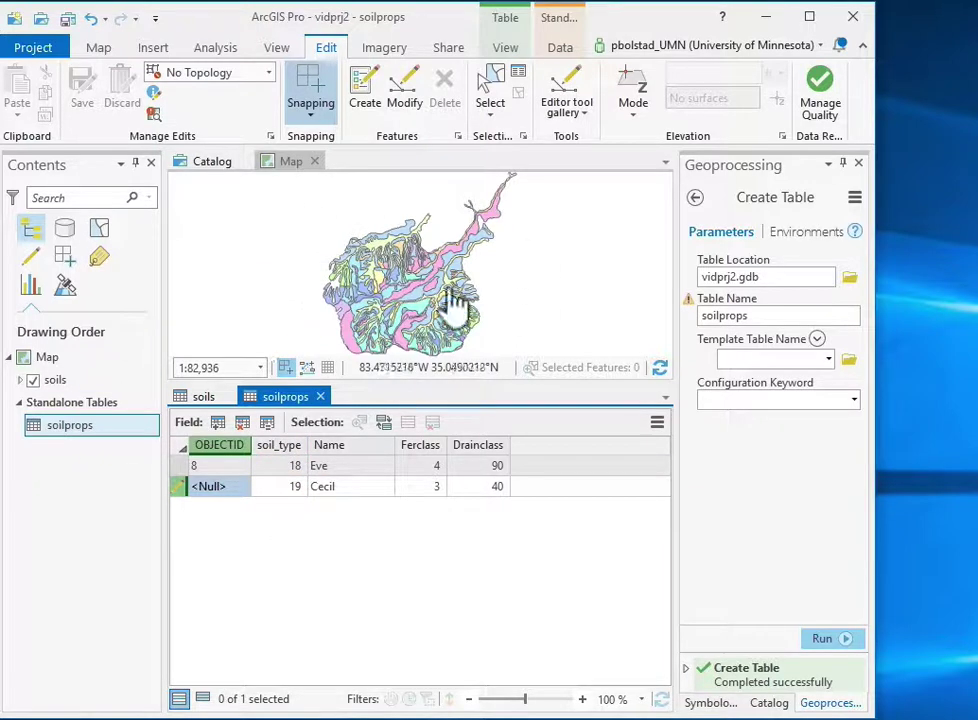
click(210, 399)
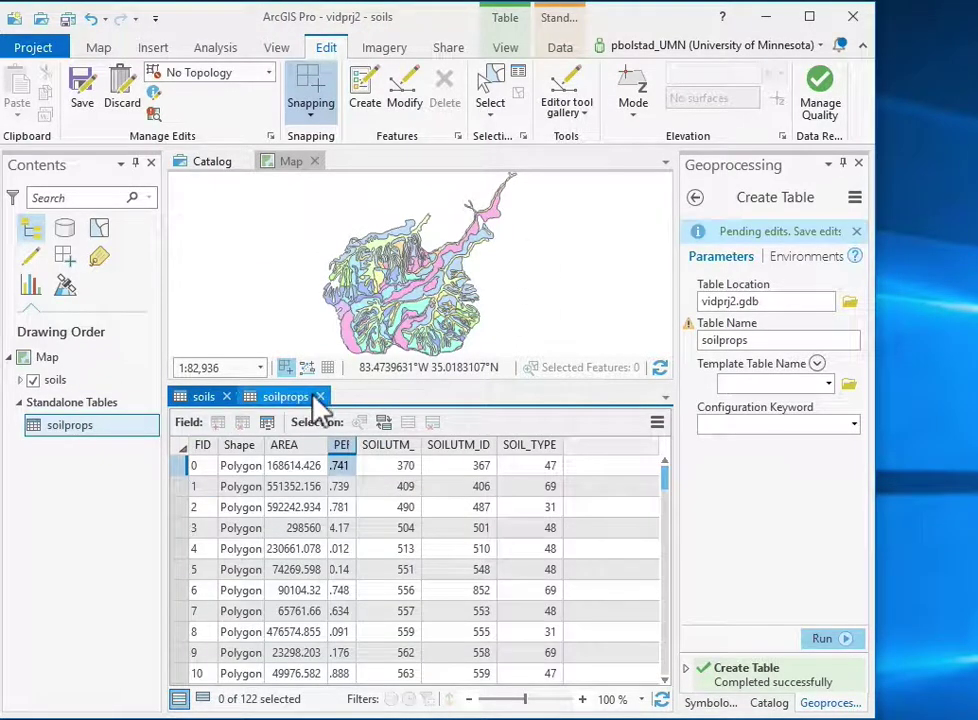